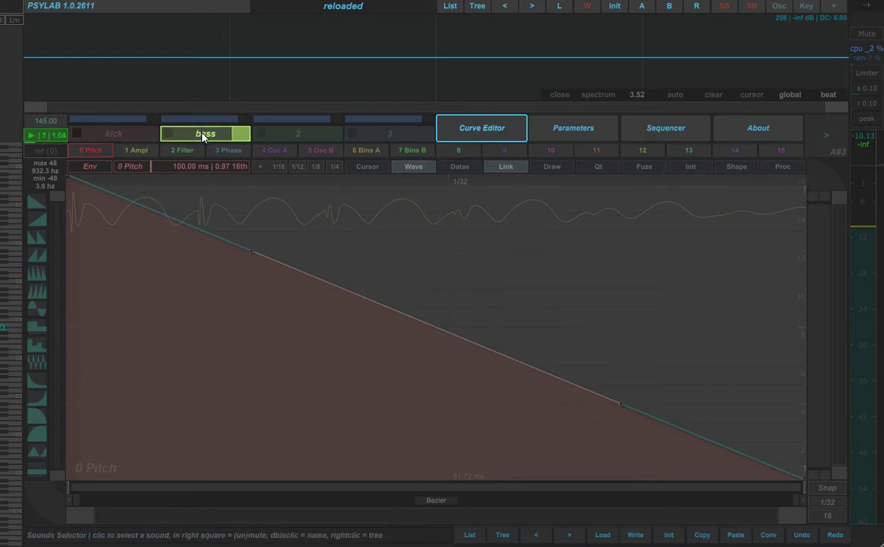
# - Play two test notes on the bass, view the kick's parameters, then reselect the bass sound
pyautogui.click(9, 329)
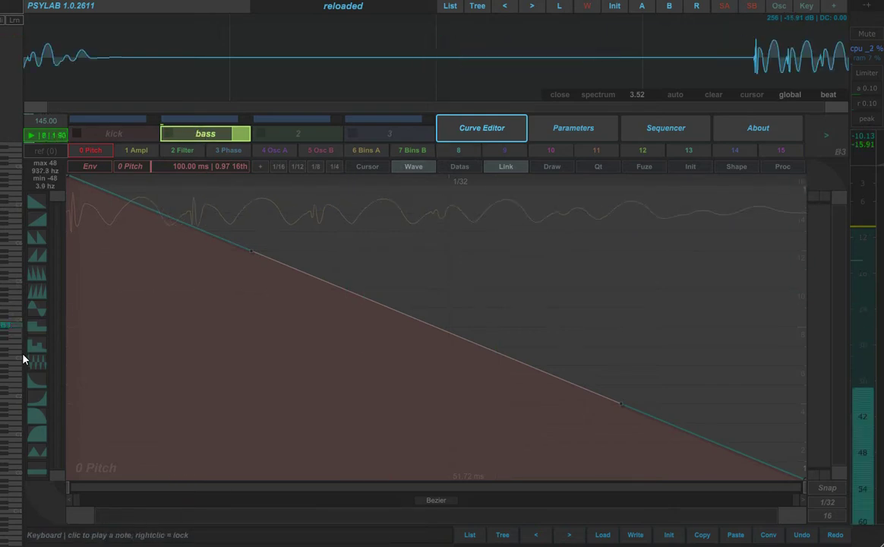
pyautogui.click(9, 326)
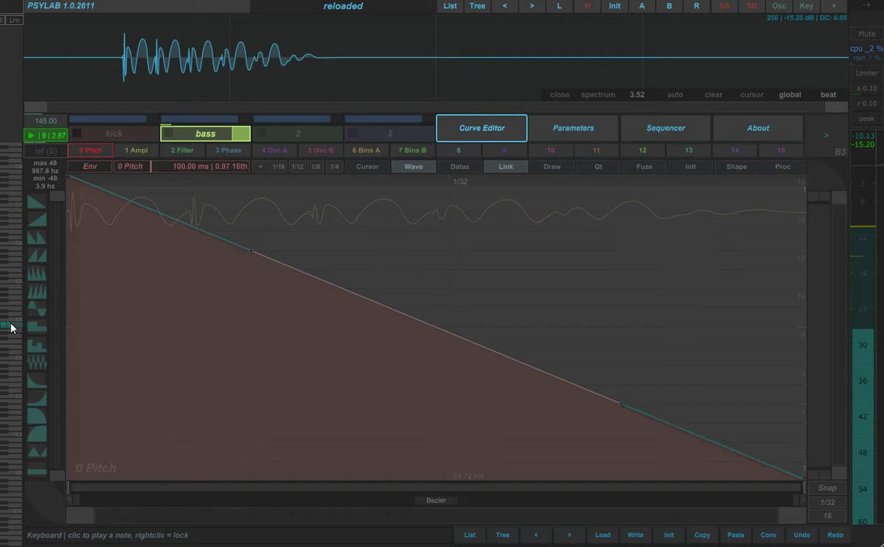
pyautogui.click(114, 135)
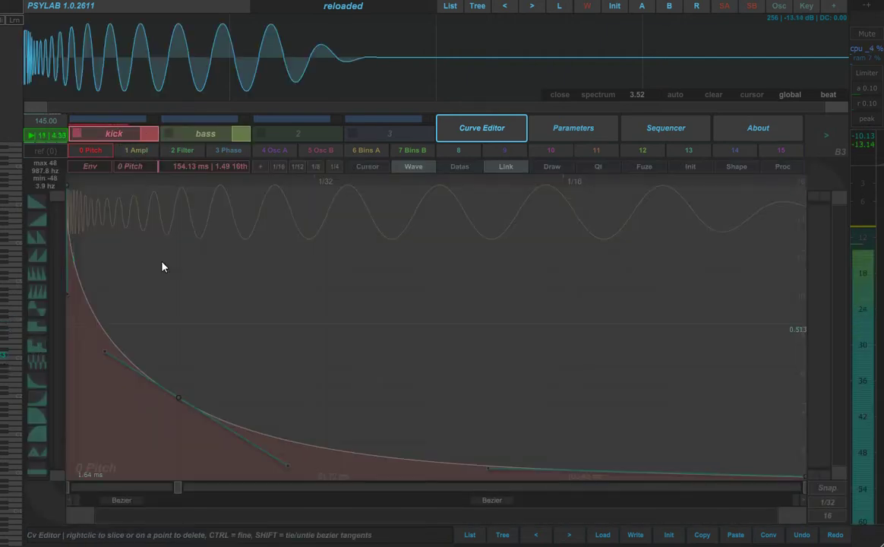
pyautogui.click(590, 129)
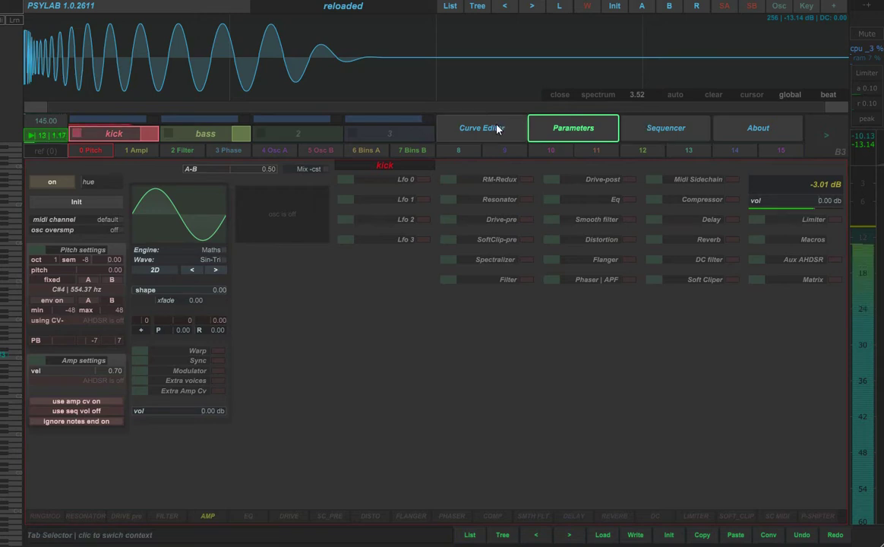
pyautogui.click(221, 133)
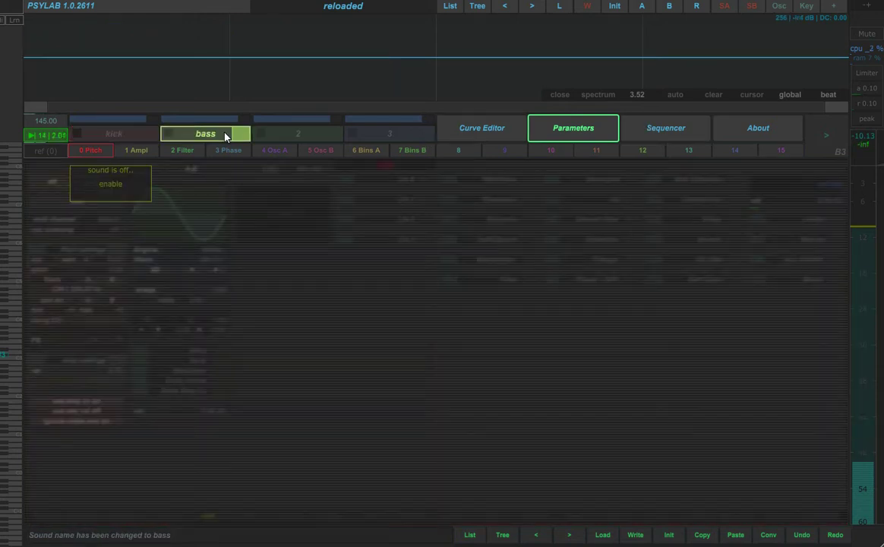
# - In the bass step sequencer, fill the pattern up to eight notes
pyautogui.click(654, 131)
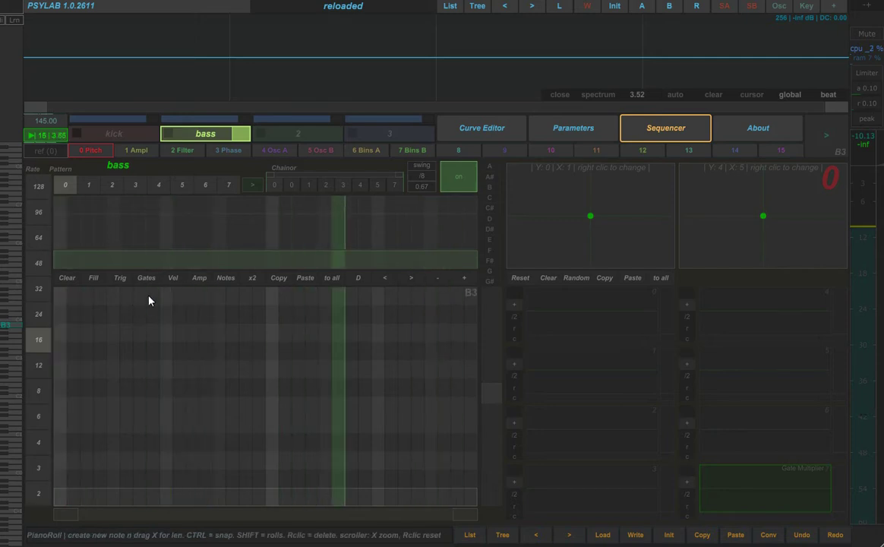
pyautogui.click(97, 282)
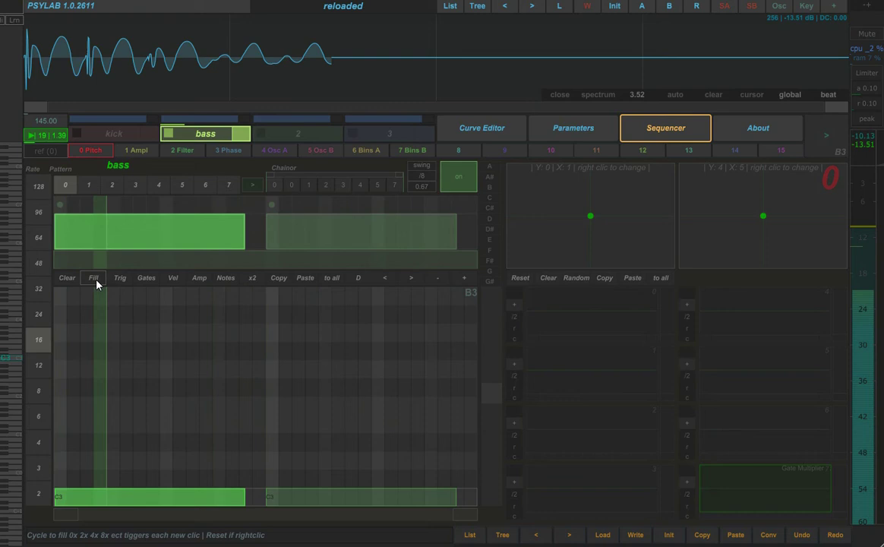
pyautogui.click(96, 283)
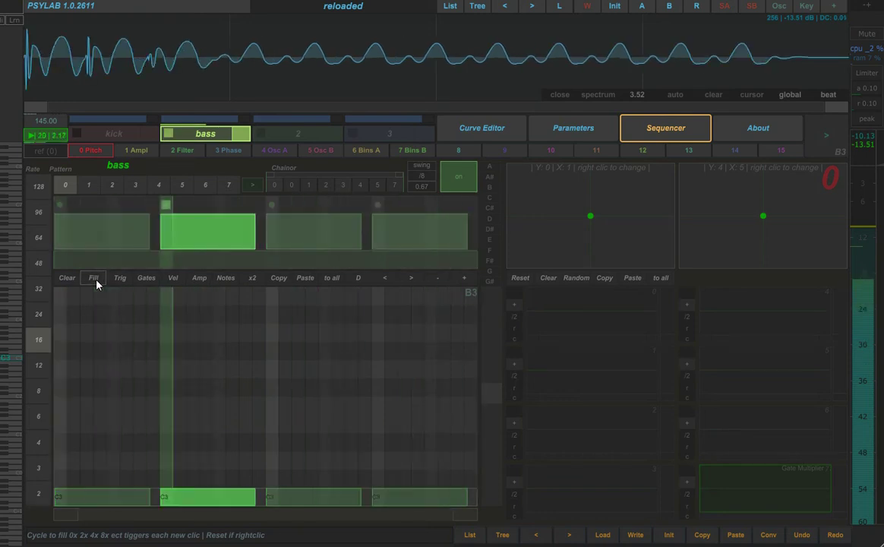
pyautogui.click(96, 283)
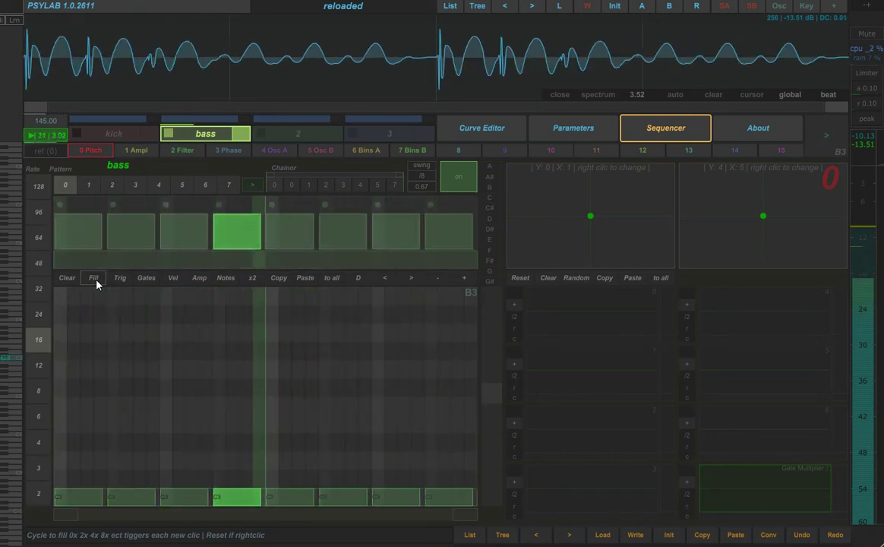
# - Transpose the bass notes to G3 and fill again to get 16 short steps
pyautogui.click(464, 278)
pyautogui.click(464, 277)
pyautogui.click(464, 278)
pyautogui.click(463, 278)
pyautogui.click(464, 277)
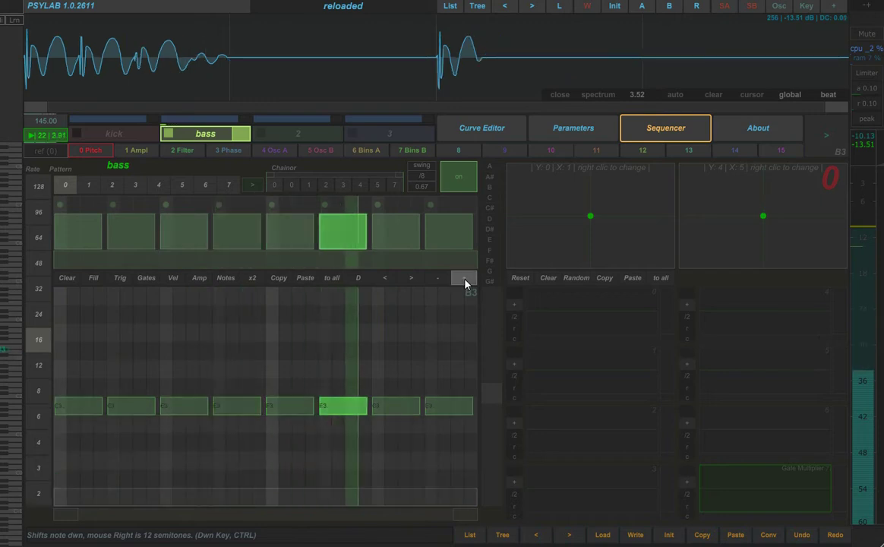
pyautogui.click(464, 277)
pyautogui.click(464, 278)
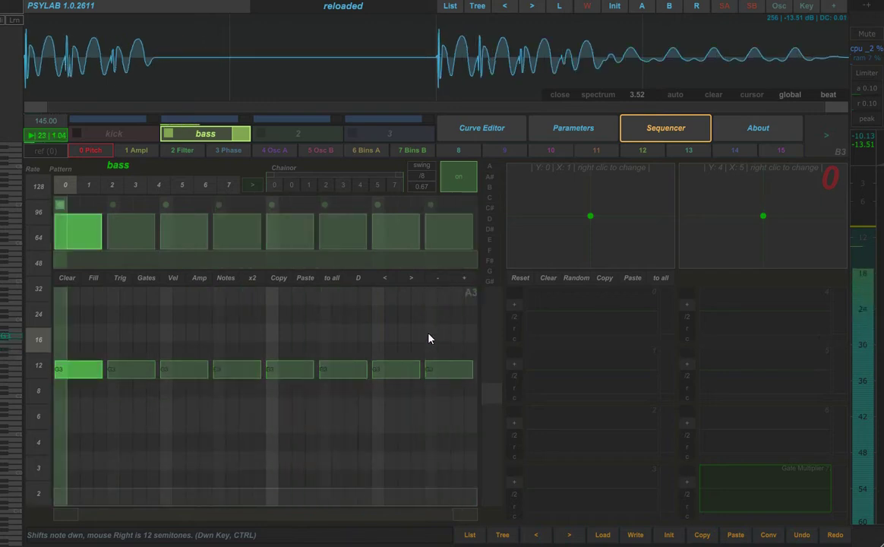
pyautogui.click(459, 280)
pyautogui.click(438, 278)
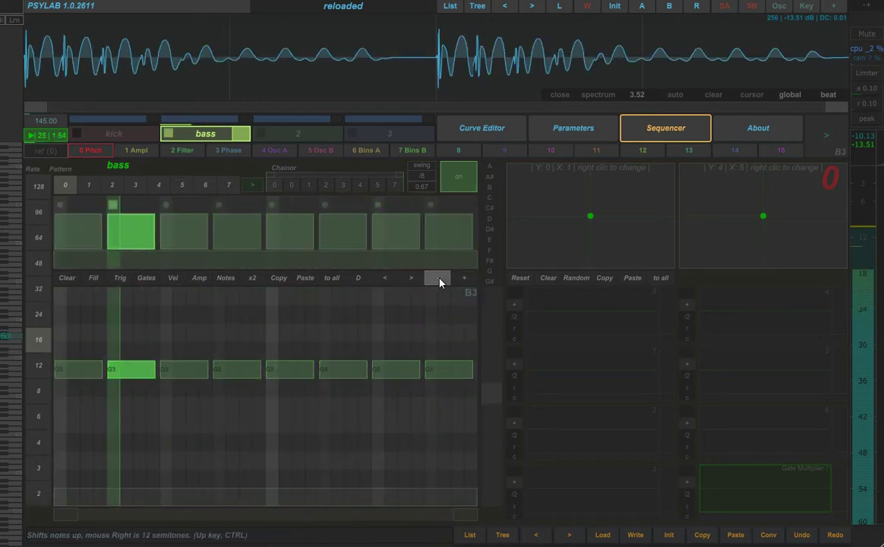
pyautogui.click(90, 280)
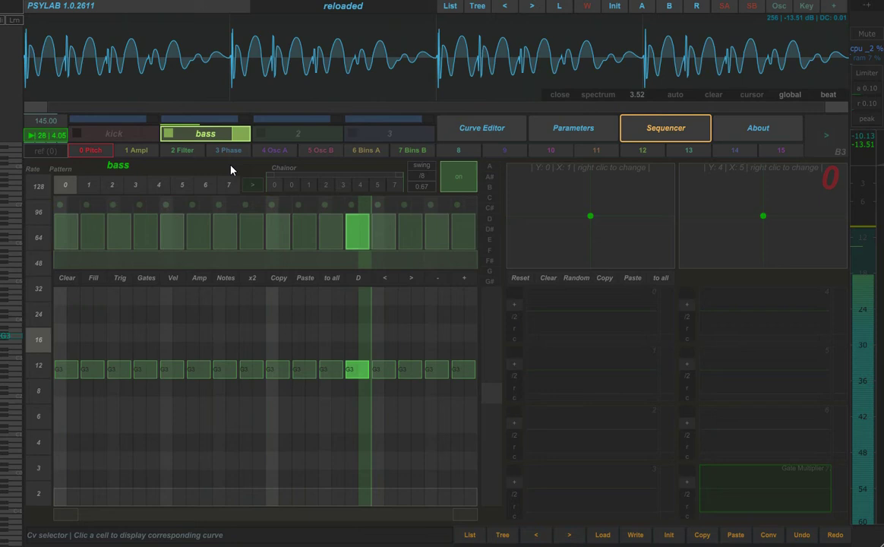
# - Select the kick sound and cycle the oscilloscope mode to Layers
pyautogui.click(156, 135)
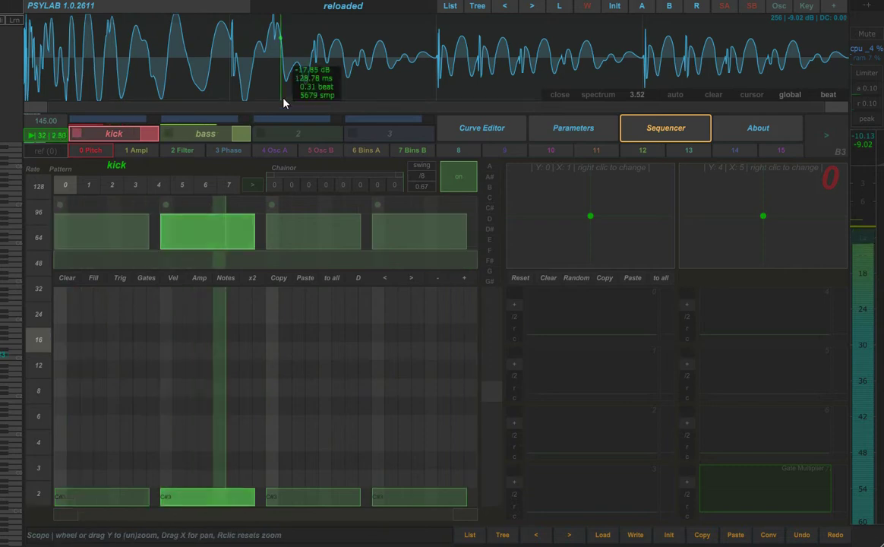
pyautogui.click(789, 94)
pyautogui.click(789, 94)
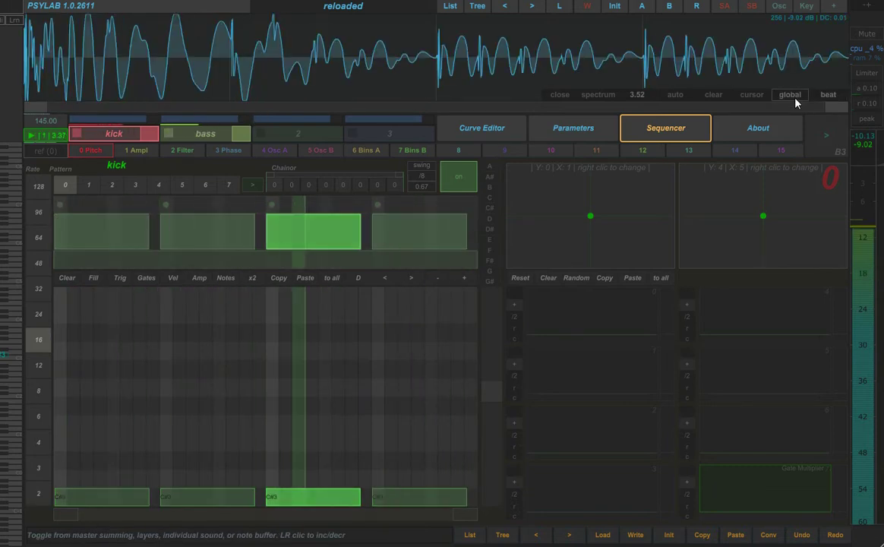
pyautogui.click(789, 95)
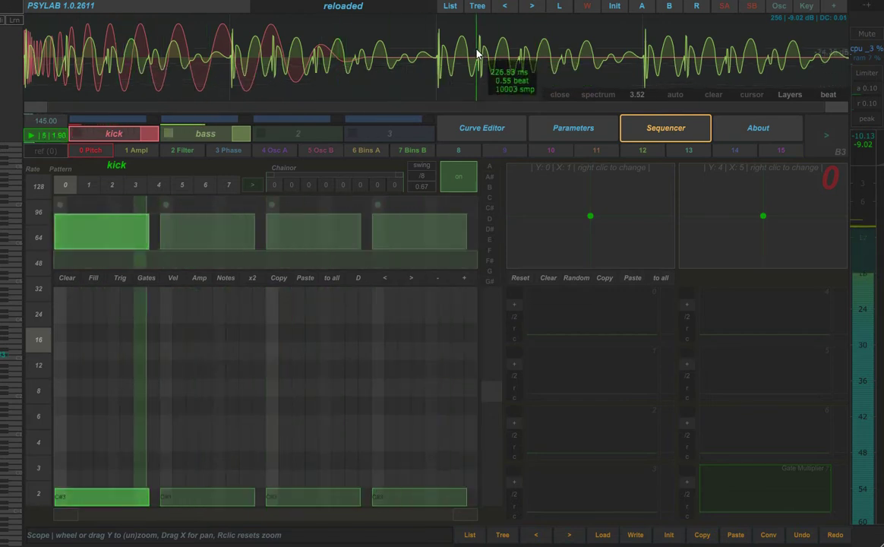
# - On the bass parameters, enable the compressor with sidechain source 0 (the kick)
pyautogui.click(199, 134)
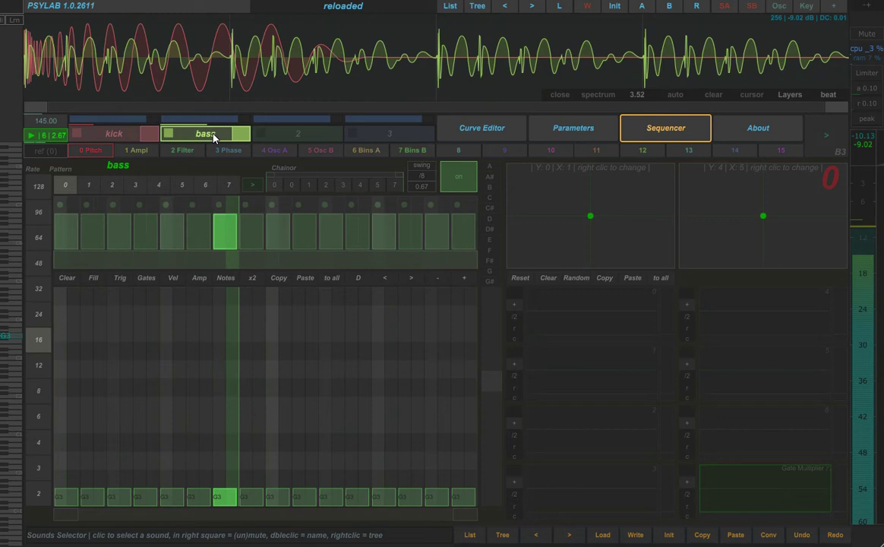
pyautogui.click(553, 133)
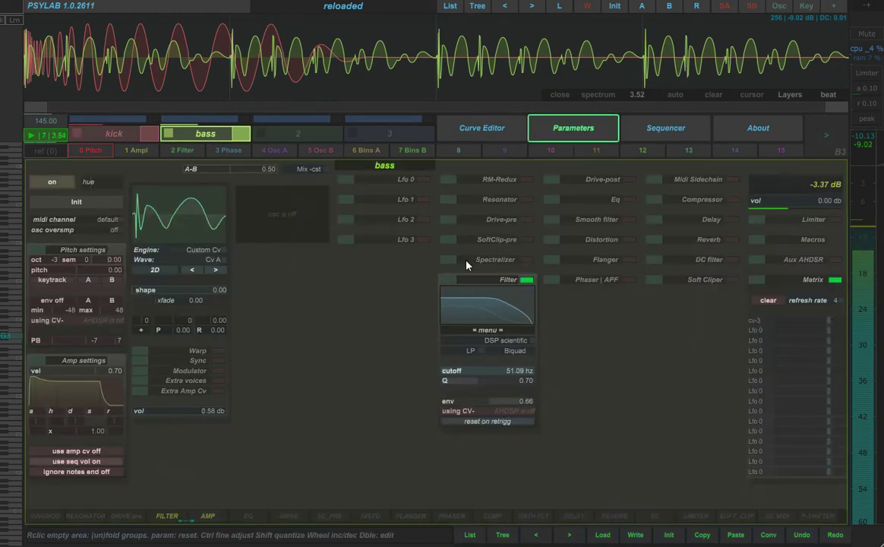
pyautogui.click(665, 199)
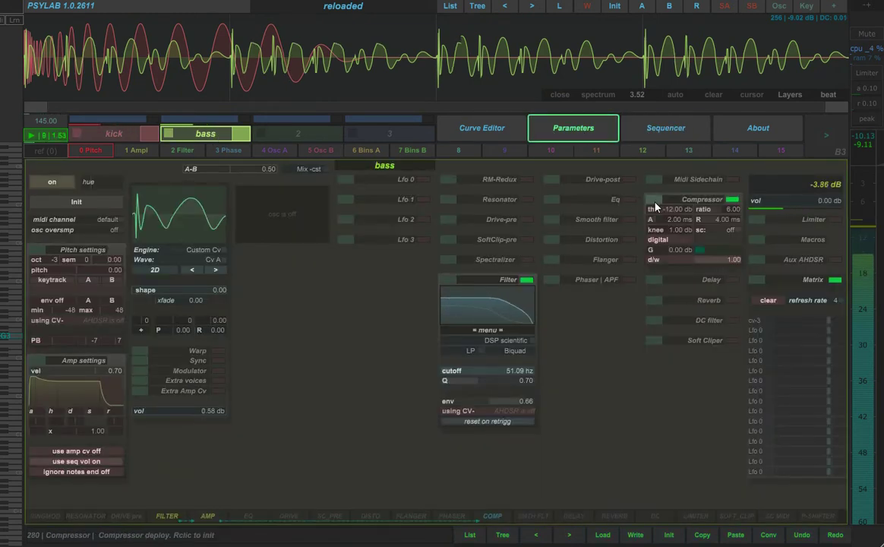
pyautogui.click(725, 231)
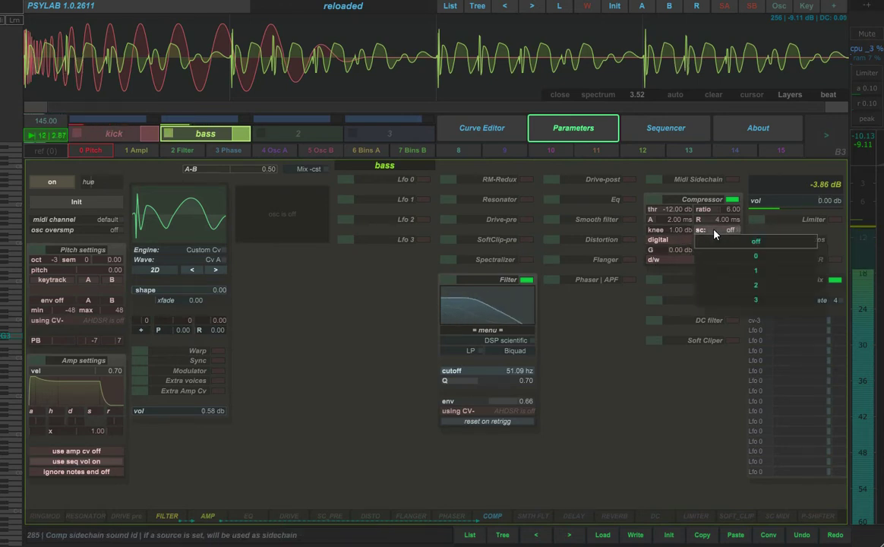
pyautogui.click(733, 255)
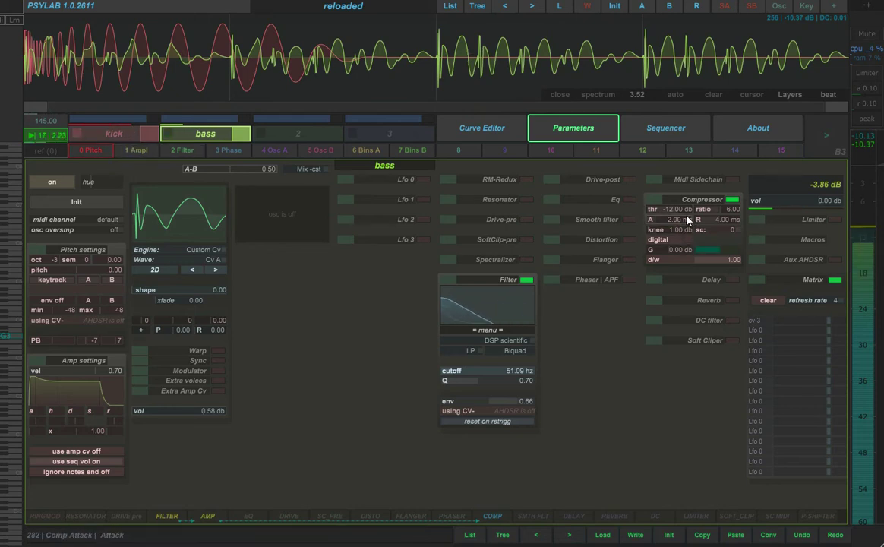
# - Set compressor threshold to -31.66 dB and ratio to 10.00, and try a lower dry/wet mix
pyautogui.moveTo(666, 209); pyautogui.dragTo(650, 251)
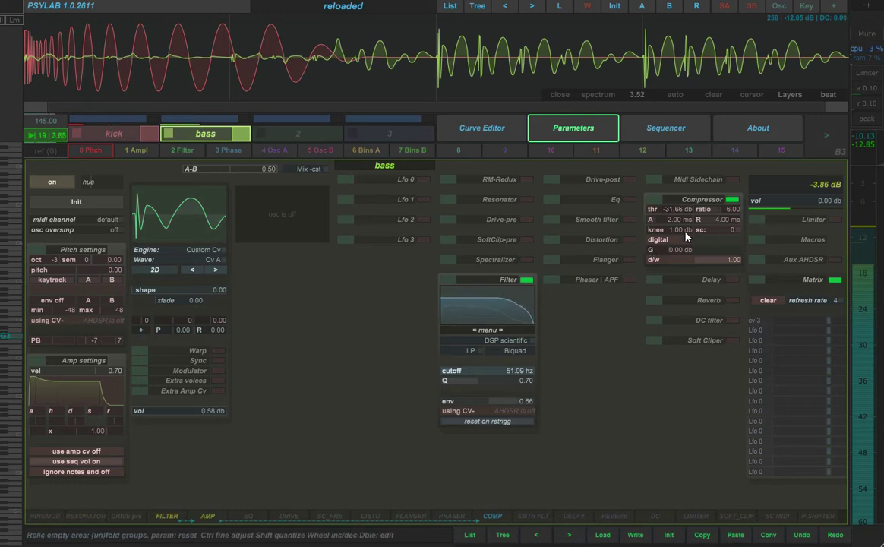
pyautogui.moveTo(728, 209); pyautogui.dragTo(739, 168)
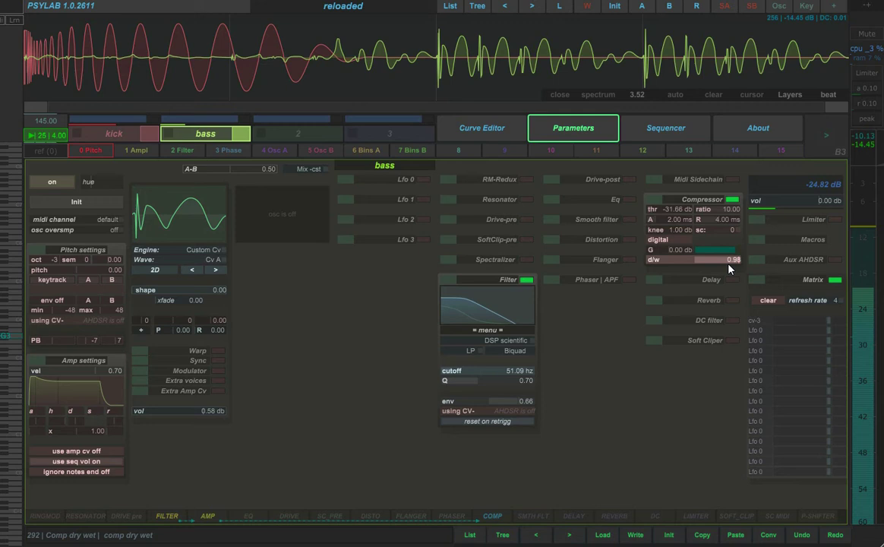
pyautogui.moveTo(727, 264); pyautogui.dragTo(699, 229)
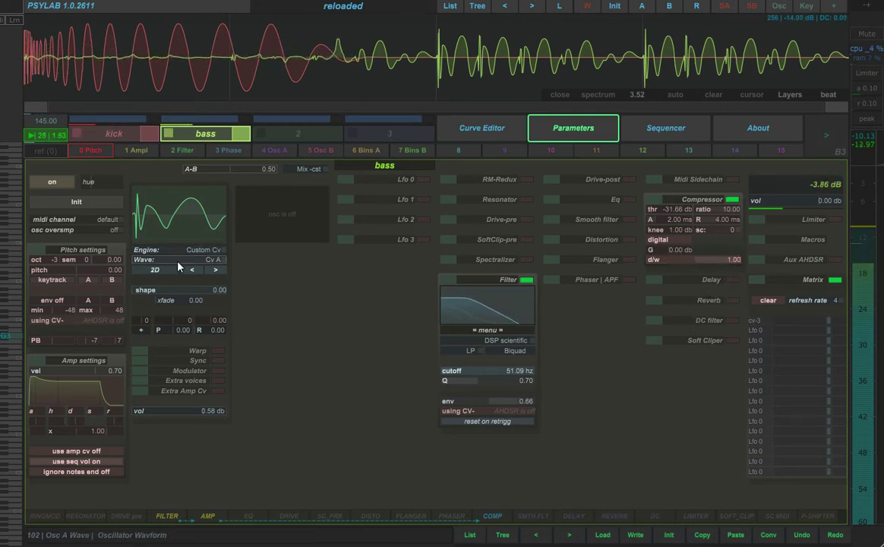
pyautogui.click(213, 271)
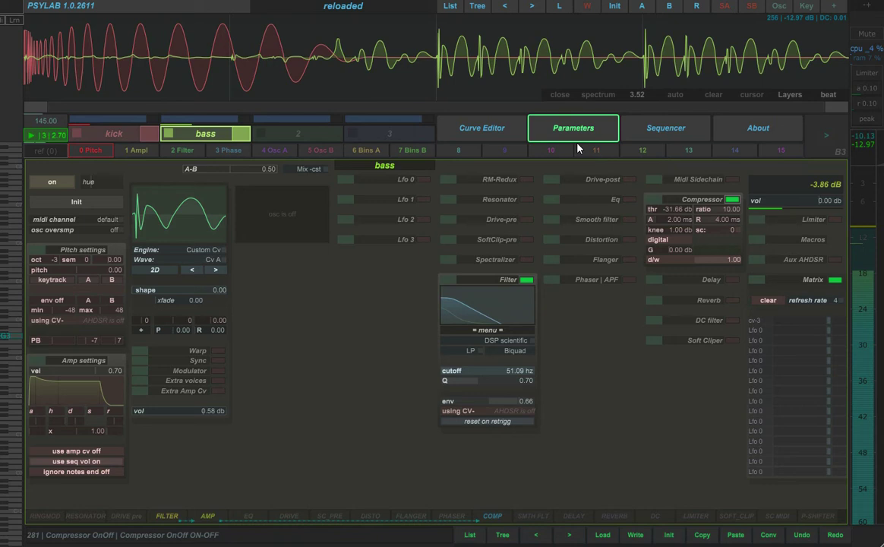
# - Turn off the compressor, enable MIDI sidechain on curve 12, and open curve 12 for editing
pyautogui.click(734, 205)
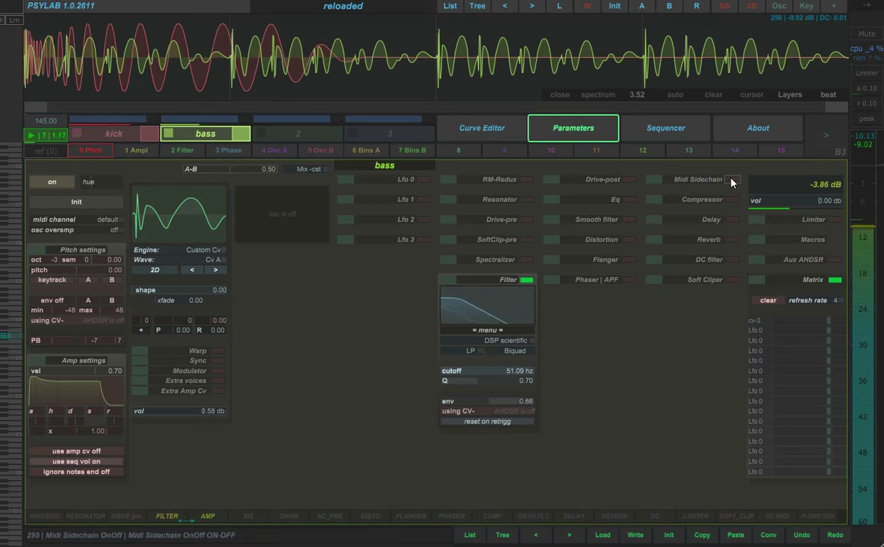
pyautogui.click(656, 180)
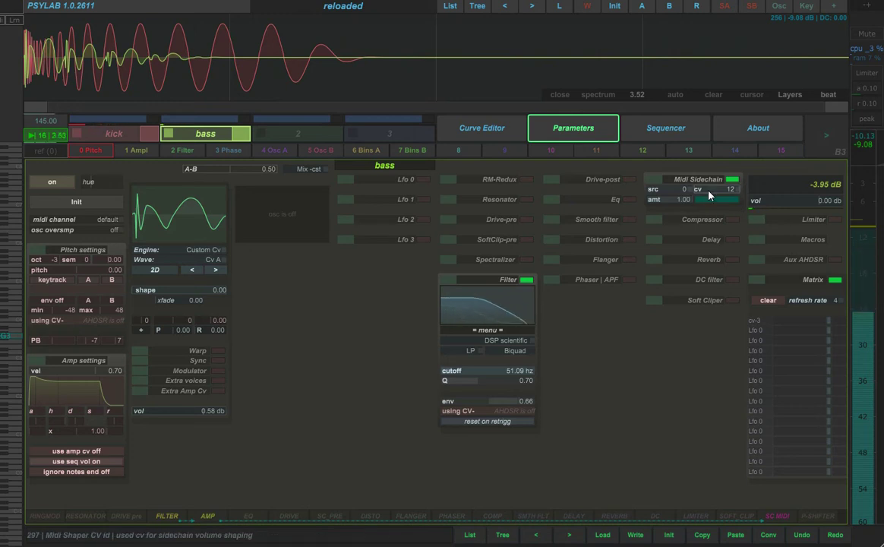
pyautogui.click(642, 149)
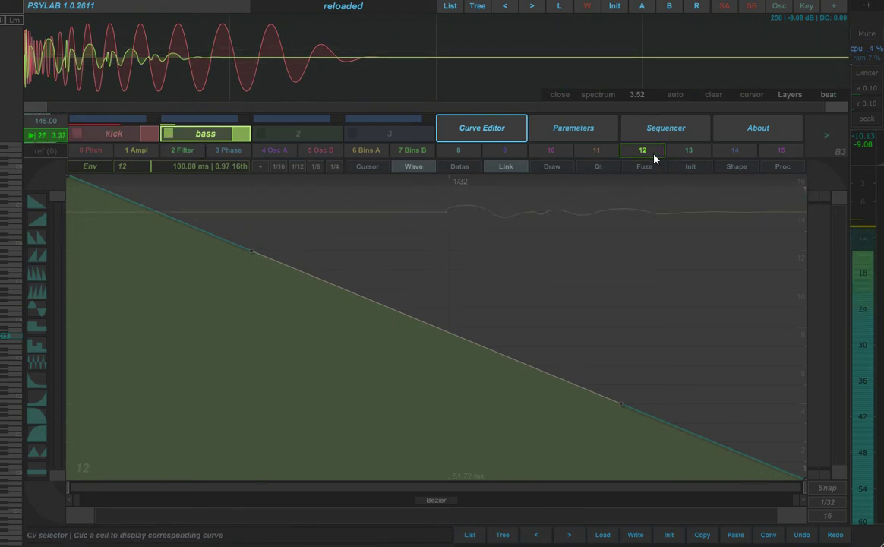
# - Set curve 12 to one beat (1/4) with cursor shown, shaped as a curved rise from zero to full
pyautogui.click(336, 170)
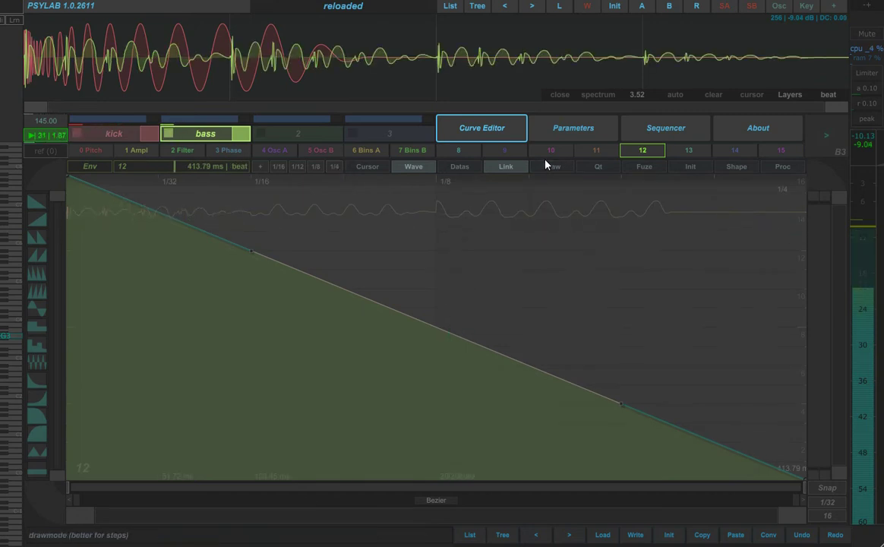
pyautogui.click(375, 167)
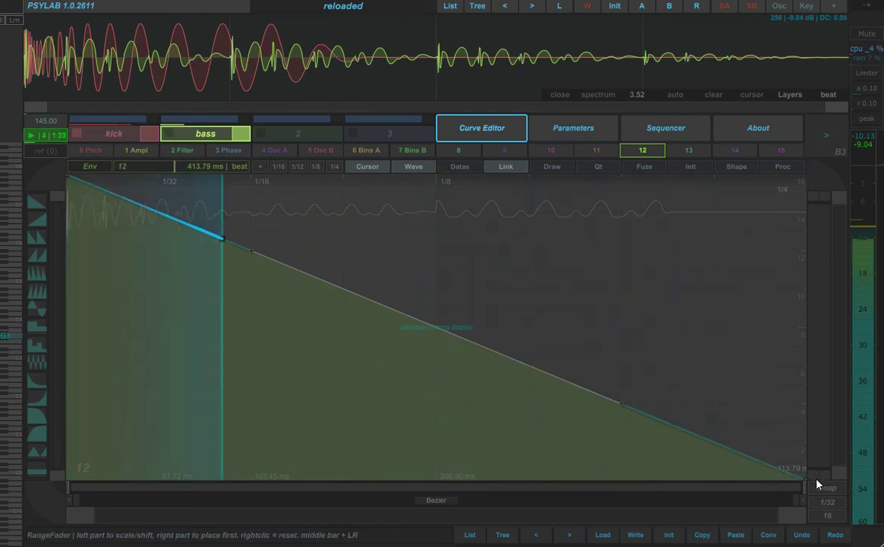
pyautogui.moveTo(803, 475); pyautogui.dragTo(803, 179)
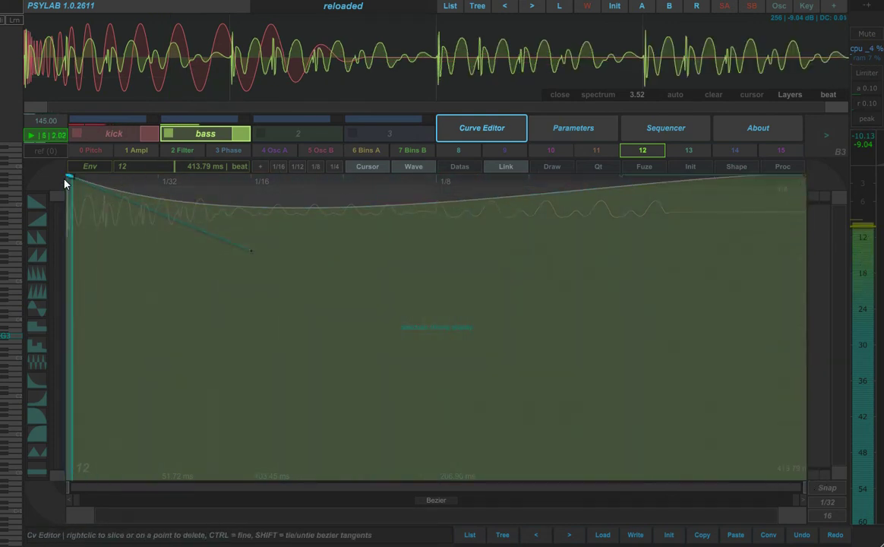
pyautogui.moveTo(69, 174); pyautogui.dragTo(69, 476)
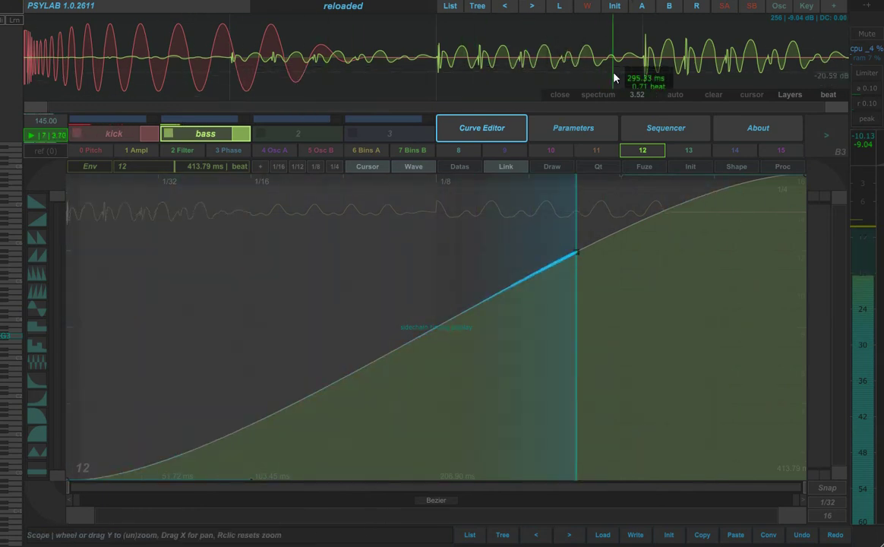
pyautogui.moveTo(433, 326); pyautogui.dragTo(348, 220)
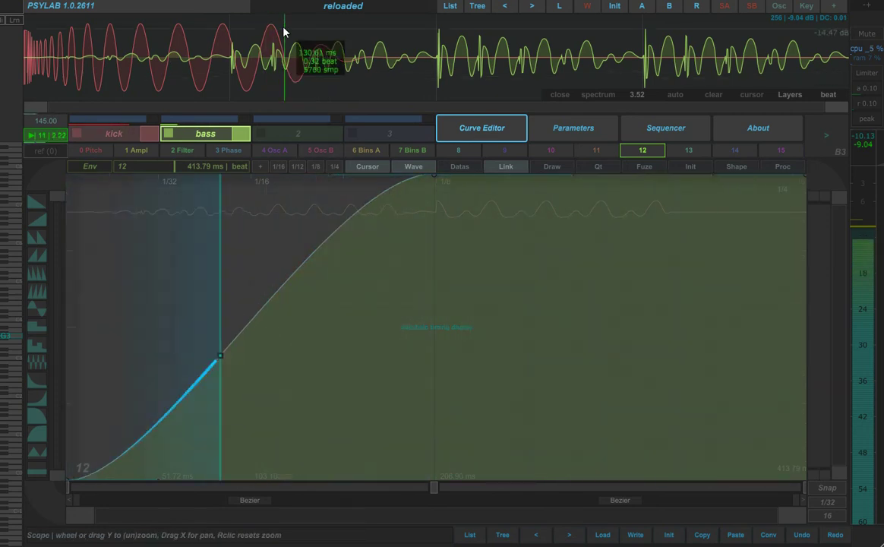
pyautogui.moveTo(286, 290); pyautogui.dragTo(359, 411)
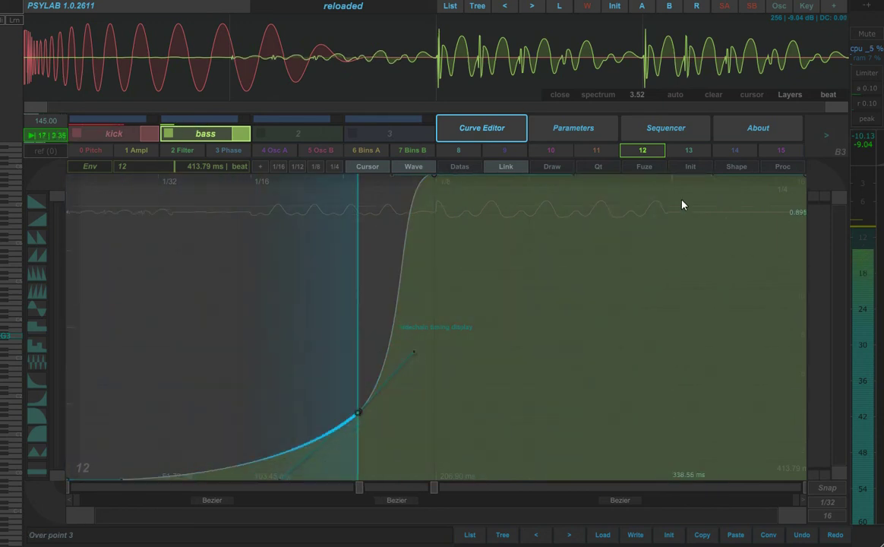
# - Split the curve near its end so it drops to zero around 413.79 ms, then return to bass parameters
pyautogui.click(766, 238)
pyautogui.moveTo(806, 175); pyautogui.dragTo(837, 510)
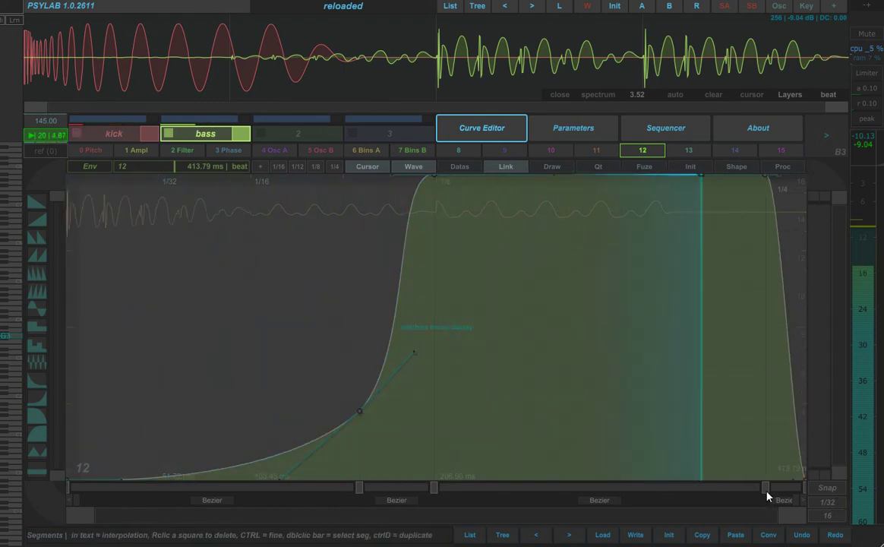
pyautogui.moveTo(765, 487); pyautogui.dragTo(670, 483)
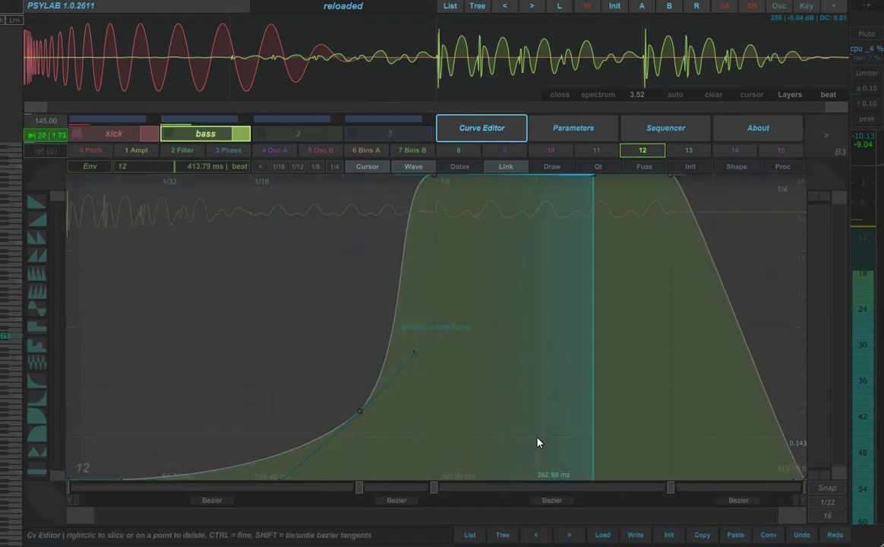
pyautogui.click(554, 133)
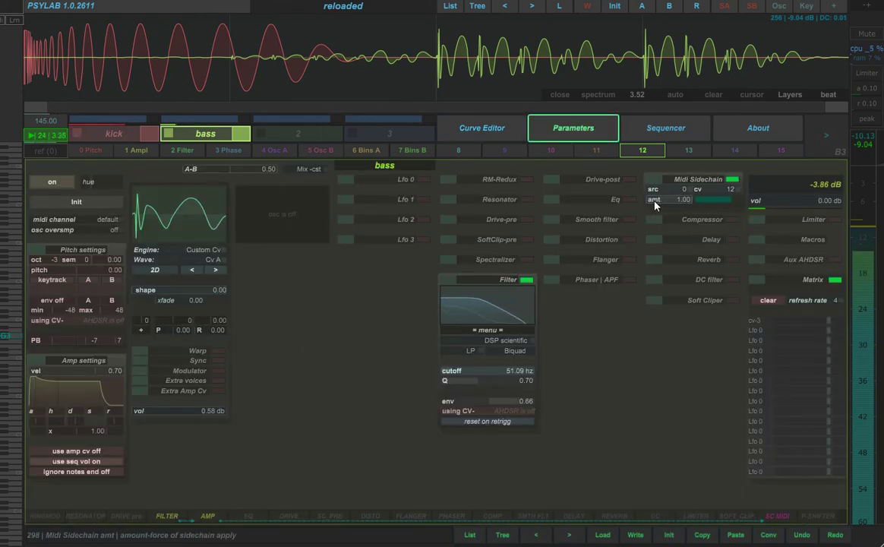
pyautogui.moveTo(655, 203); pyautogui.dragTo(613, 174)
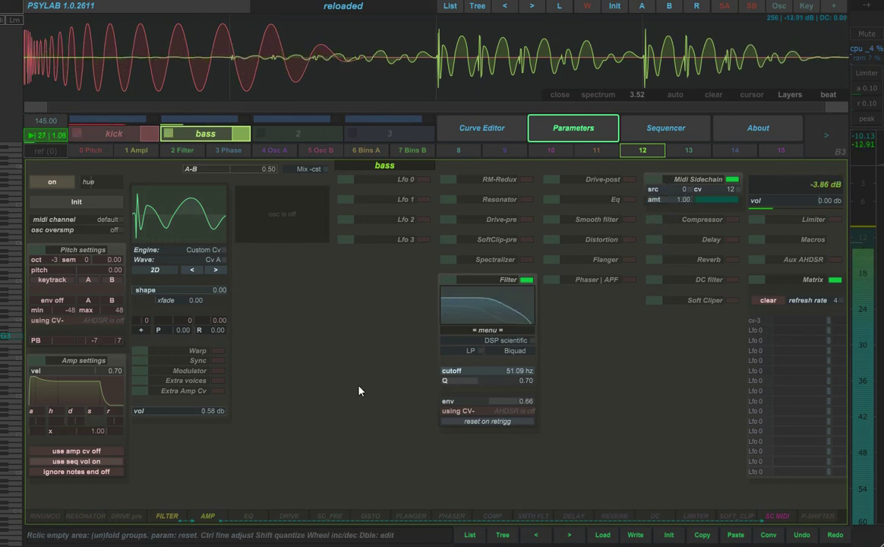